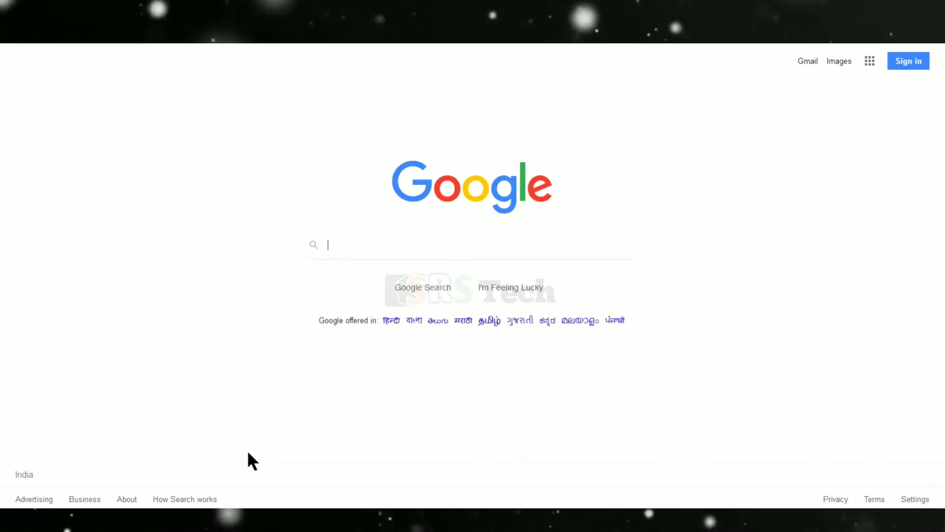
- Search Google for "blogger" and open the Blogger.com website from the results
{"action": "double_click", "coordinate": [332, 320]}
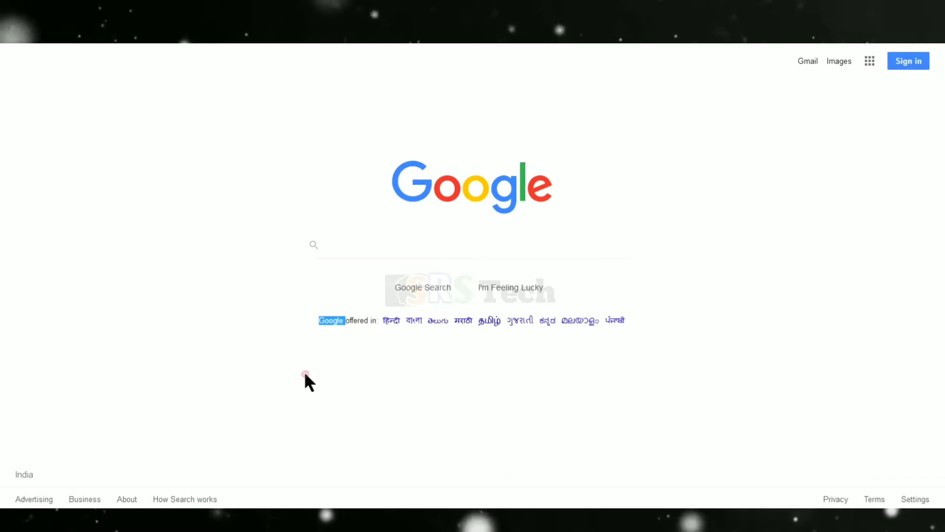
{"action": "left_click", "coordinate": [372, 238]}
{"action": "type", "text": "bl"}
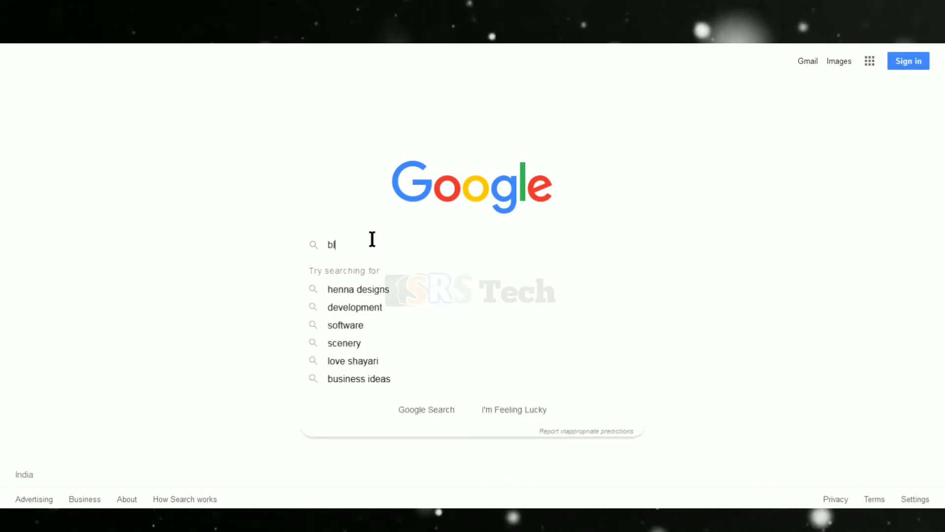
{"action": "type", "text": "ogger"}
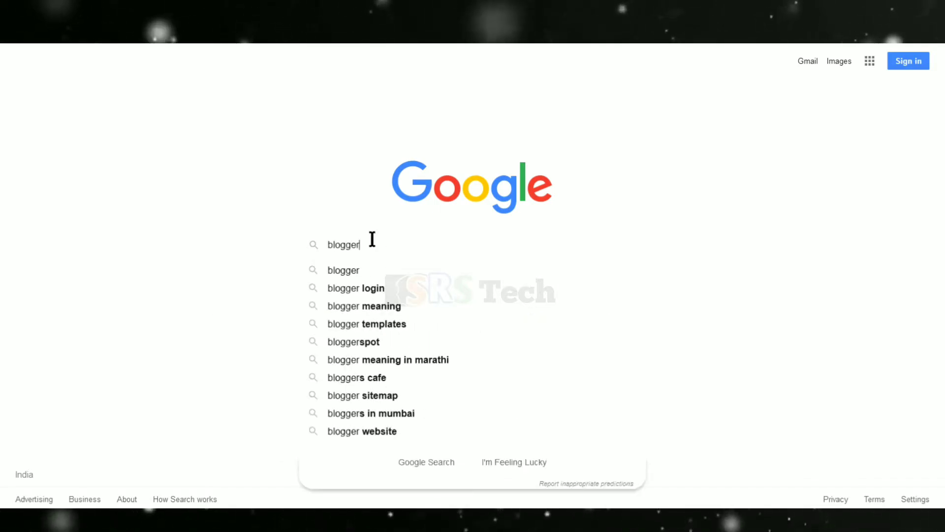
{"action": "left_click", "coordinate": [347, 266]}
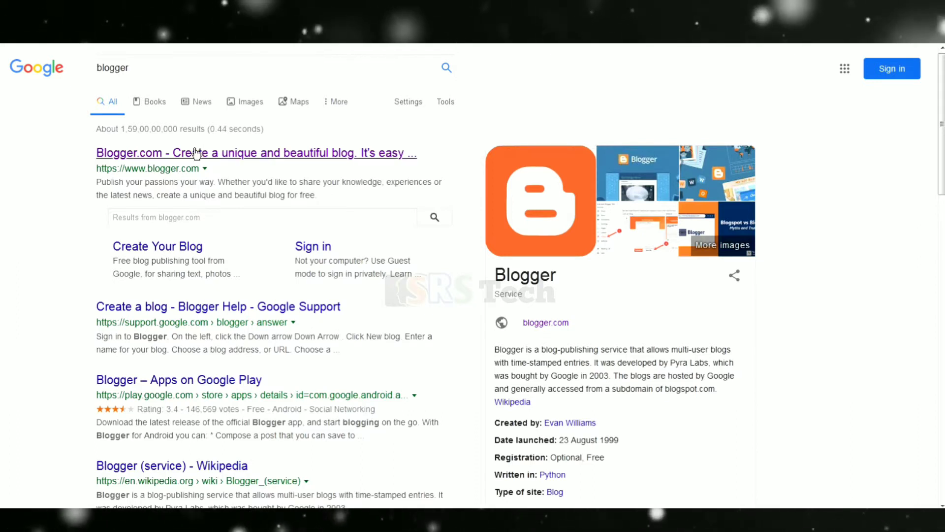
{"action": "left_click", "coordinate": [196, 153]}
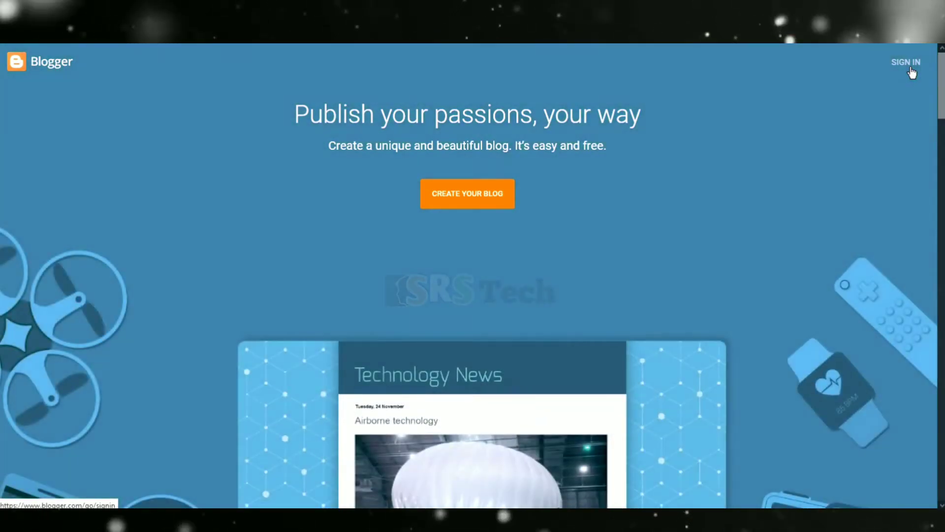
- Sign in to Blogger, confirm the profile with the display name "SRS Tech", and dismiss the cookie notice
{"action": "left_click", "coordinate": [905, 62]}
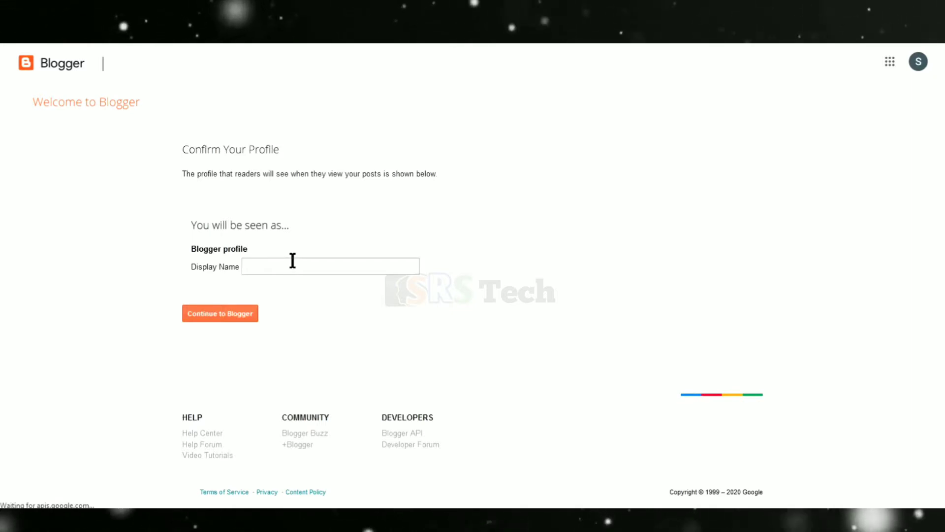
{"action": "left_click", "coordinate": [292, 260]}
{"action": "type", "text": "SRS"}
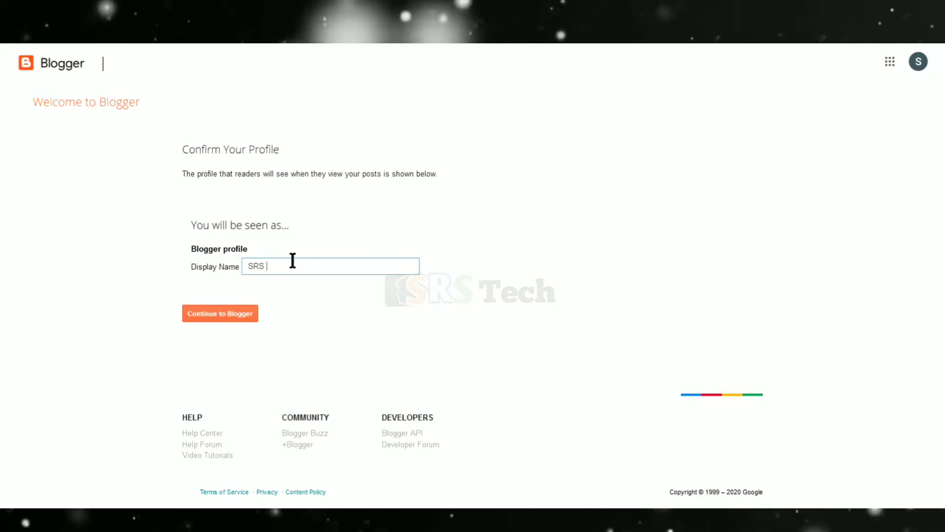
{"action": "type", "text": " Tech"}
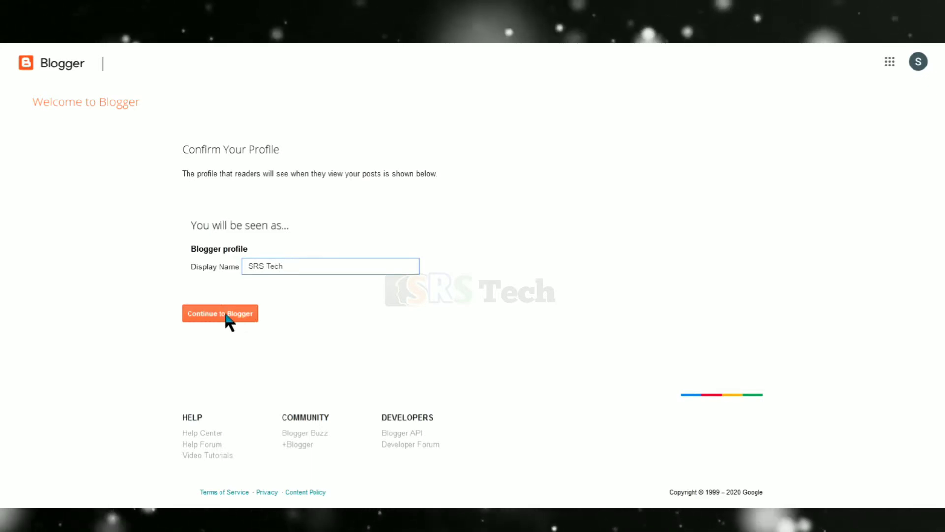
{"action": "left_click", "coordinate": [225, 311]}
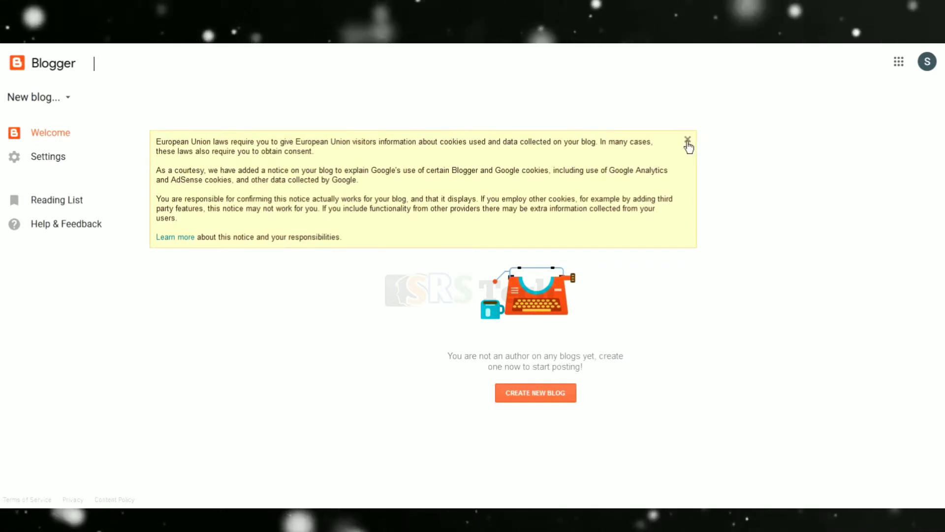
{"action": "left_click", "coordinate": [687, 141]}
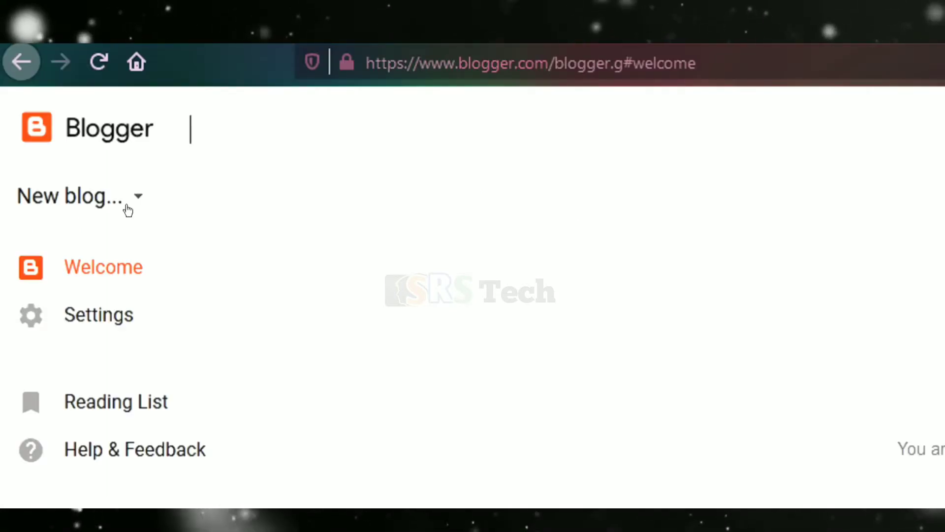
{"action": "left_click", "coordinate": [126, 206]}
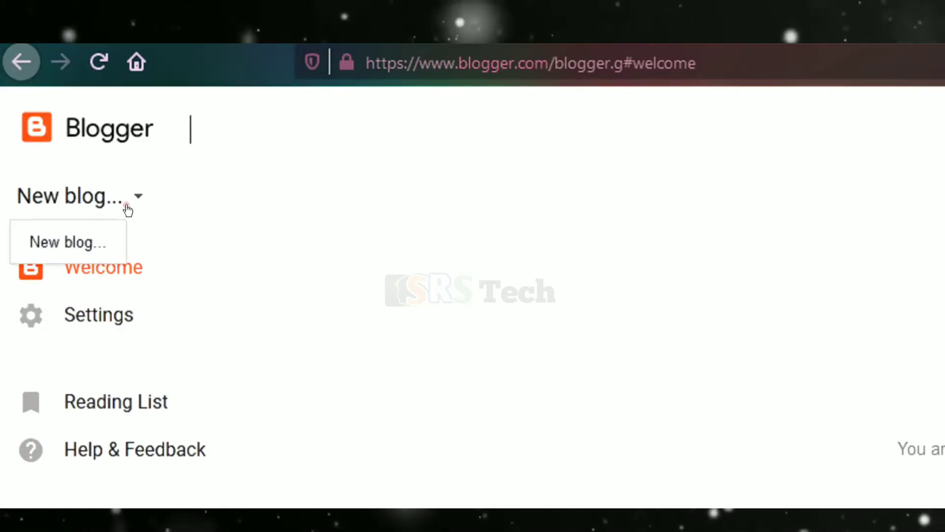
{"action": "left_click", "coordinate": [128, 209]}
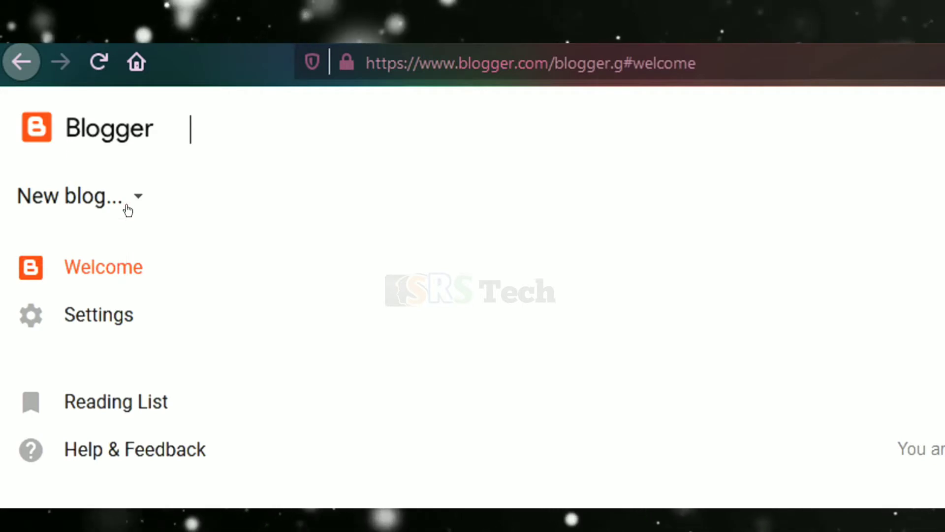
{"action": "left_click", "coordinate": [127, 209]}
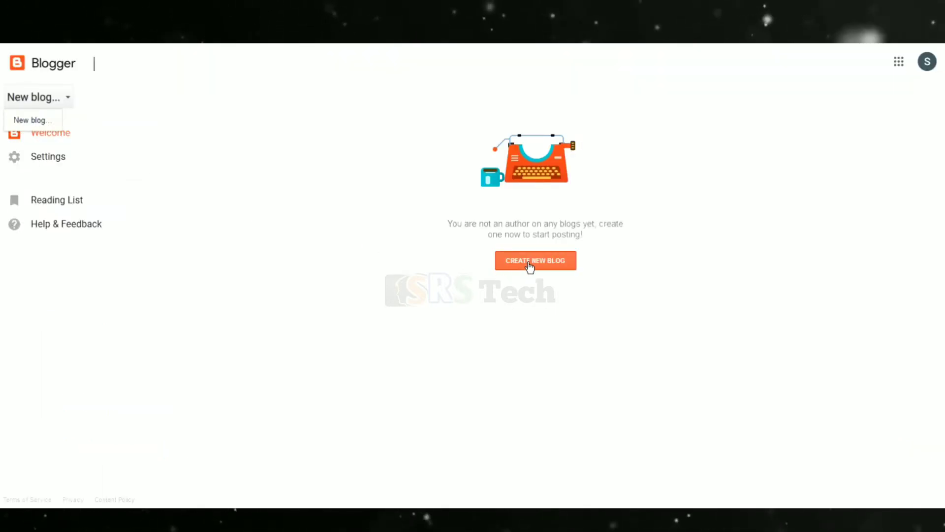
- Start a new blog and give it the title "SRS Tech"
{"action": "left_click", "coordinate": [530, 266]}
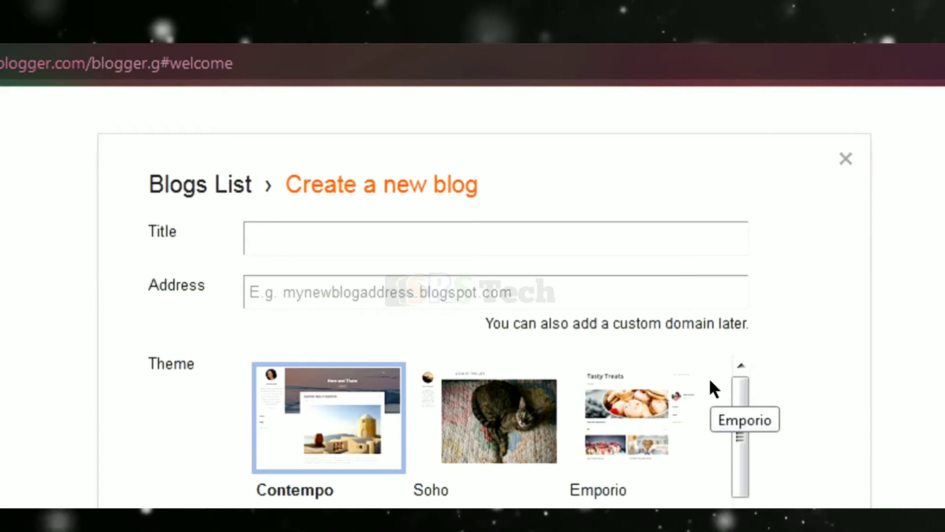
{"action": "type", "text": "SRS"}
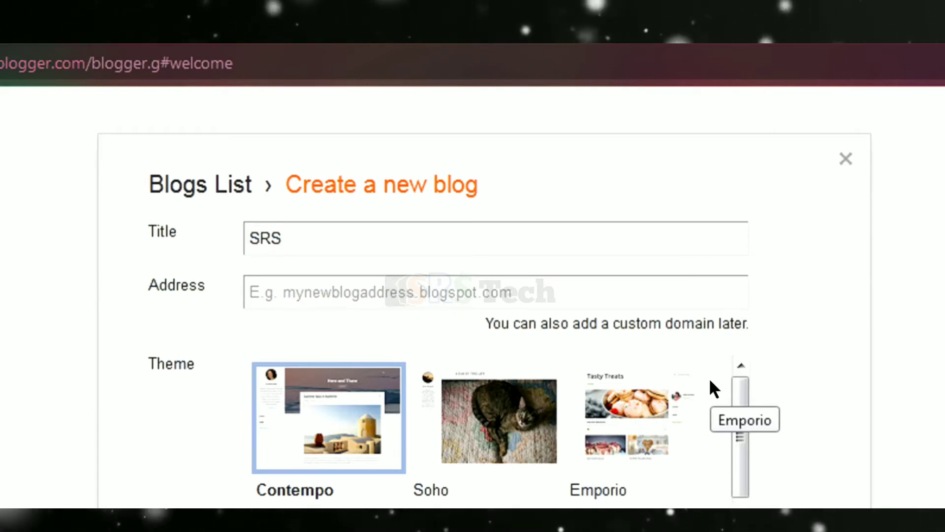
{"action": "type", "text": " Tech"}
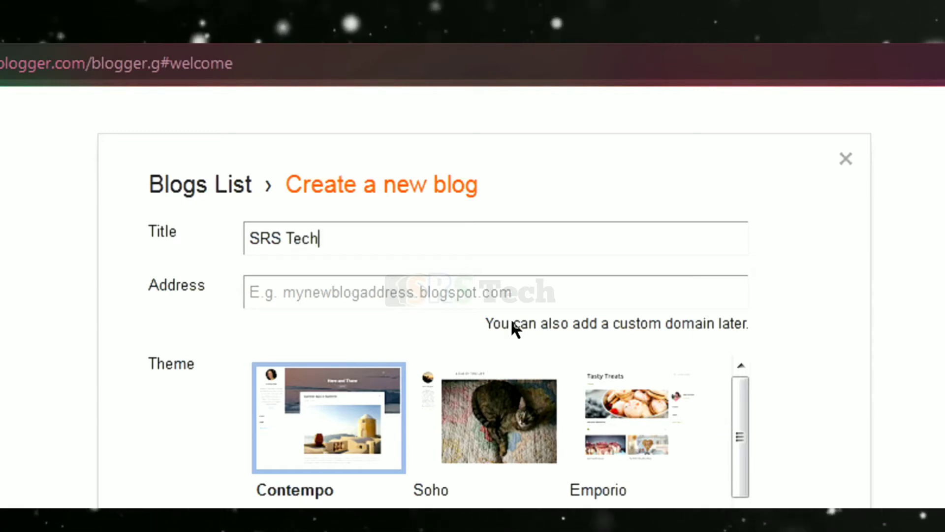
- Set the new blog's address to srstech1.blogspot.com, trying srstech and srstech0 first
{"action": "left_click", "coordinate": [500, 278]}
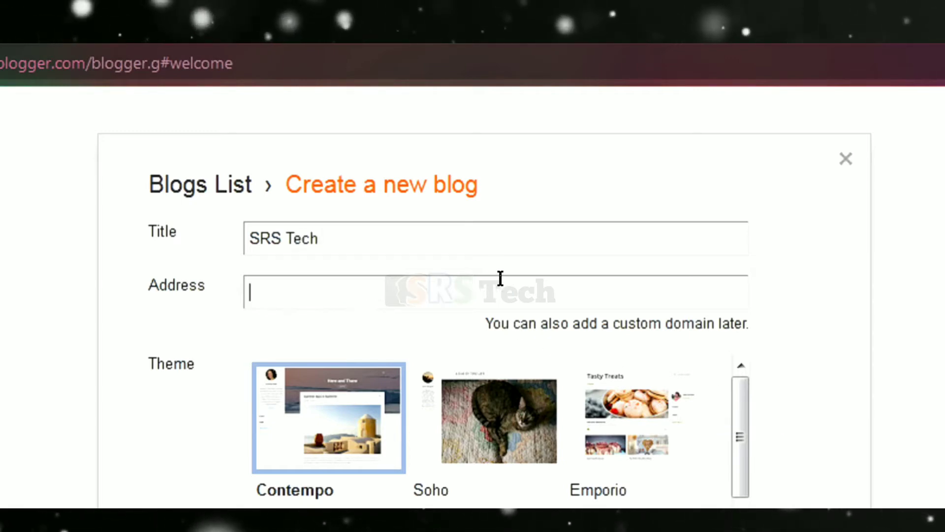
{"action": "type", "text": "srs"}
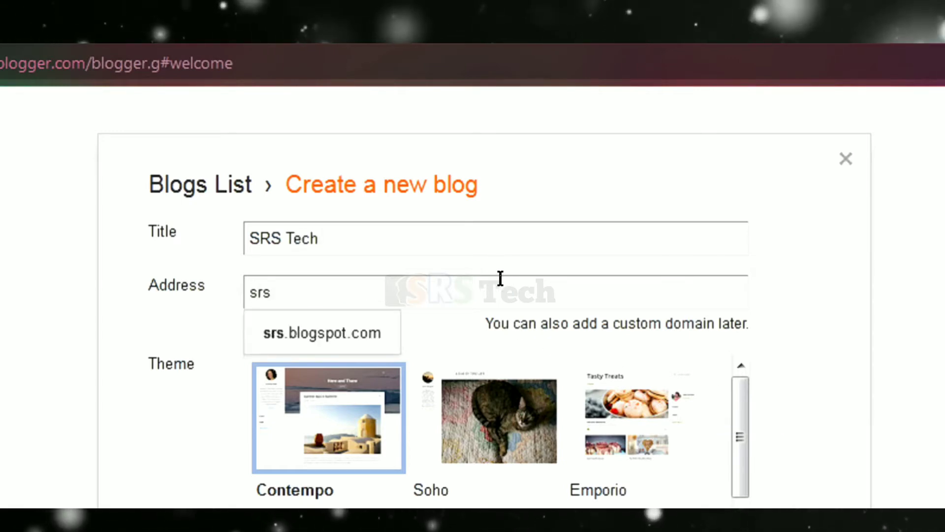
{"action": "type", "text": "tech"}
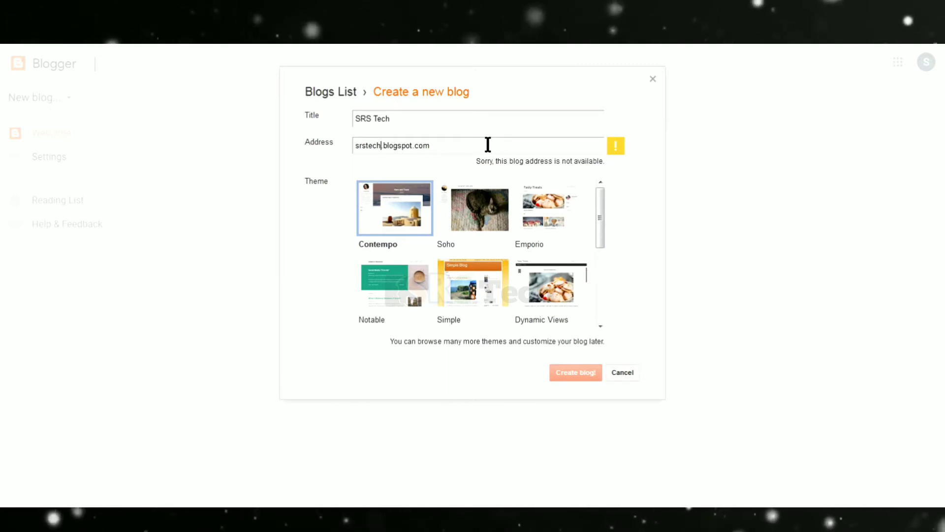
{"action": "type", "text": "0"}
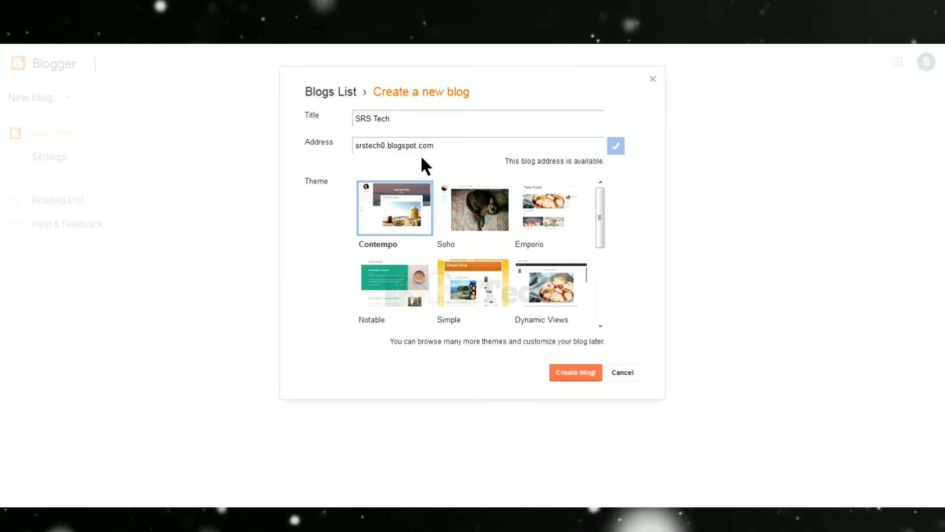
{"action": "key", "text": "BackSpace"}
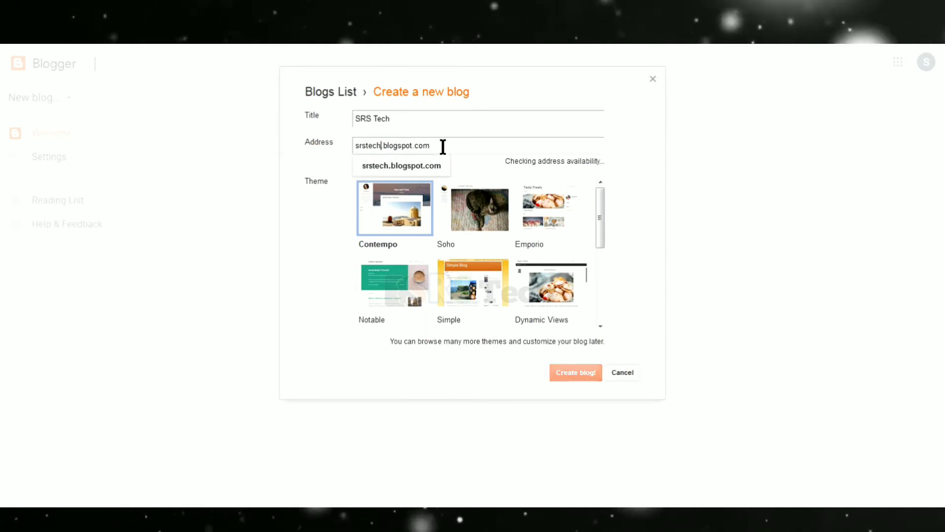
{"action": "type", "text": "1"}
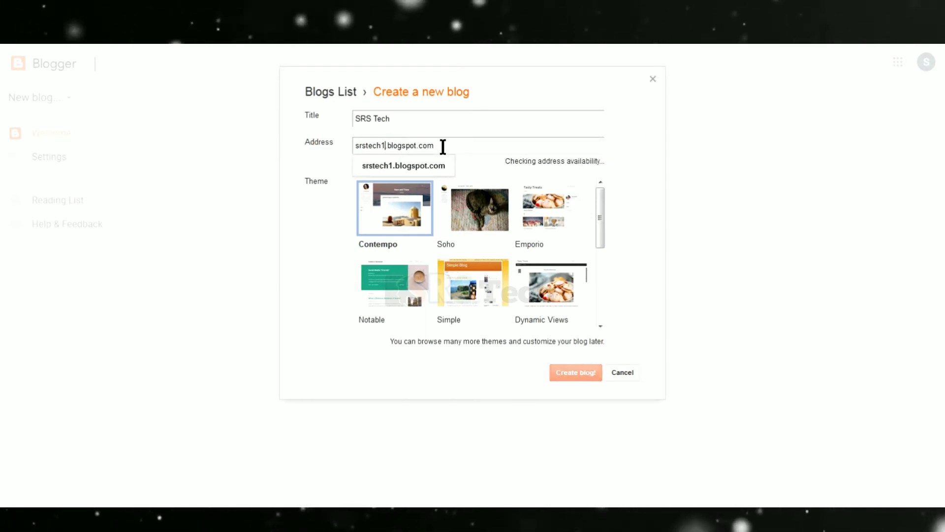
{"action": "left_click", "coordinate": [399, 165]}
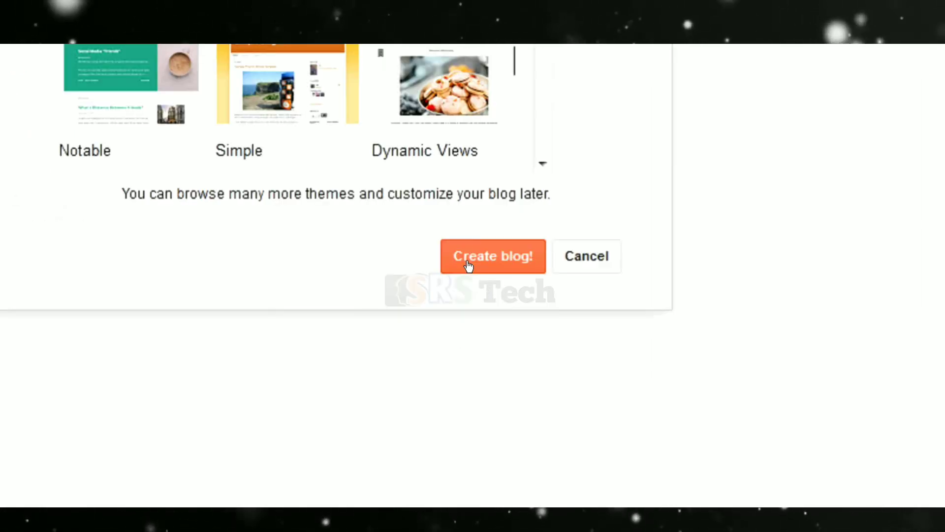
- Create the blog with the Contempo theme and decline the Google Domains offer
{"action": "left_click", "coordinate": [567, 374]}
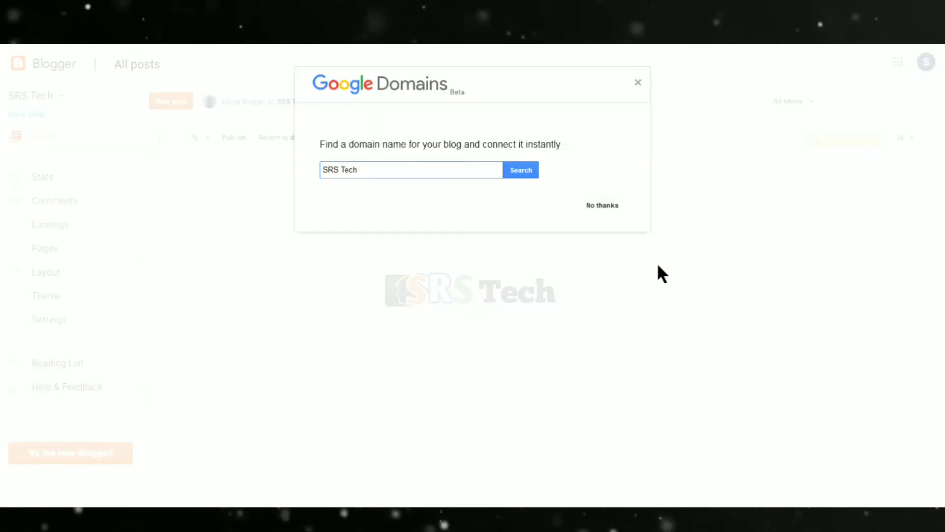
{"action": "left_click", "coordinate": [612, 205]}
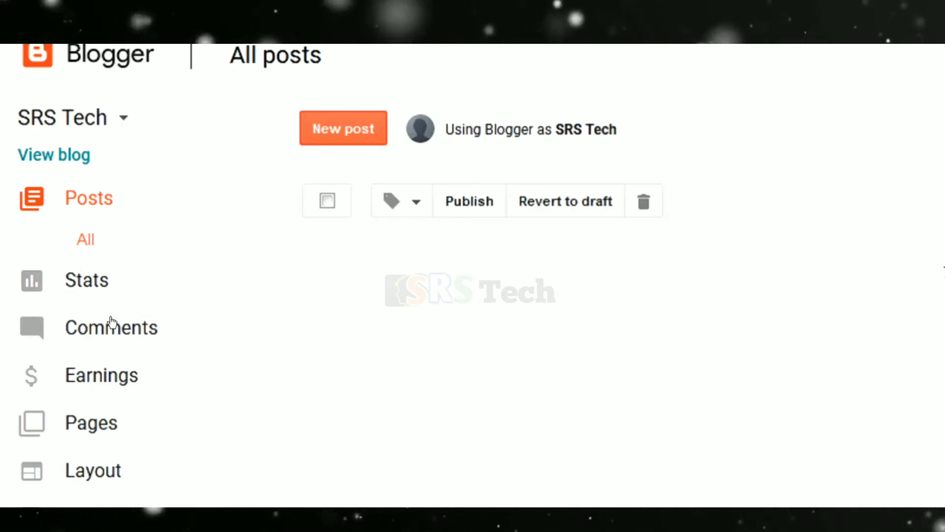
- Look over the blog's dashboard sections and examine its overview stats, including pageviews, traffic sources and audience
{"action": "scroll", "coordinate": [110, 321], "scroll_direction": "down", "scroll_amount": 3}
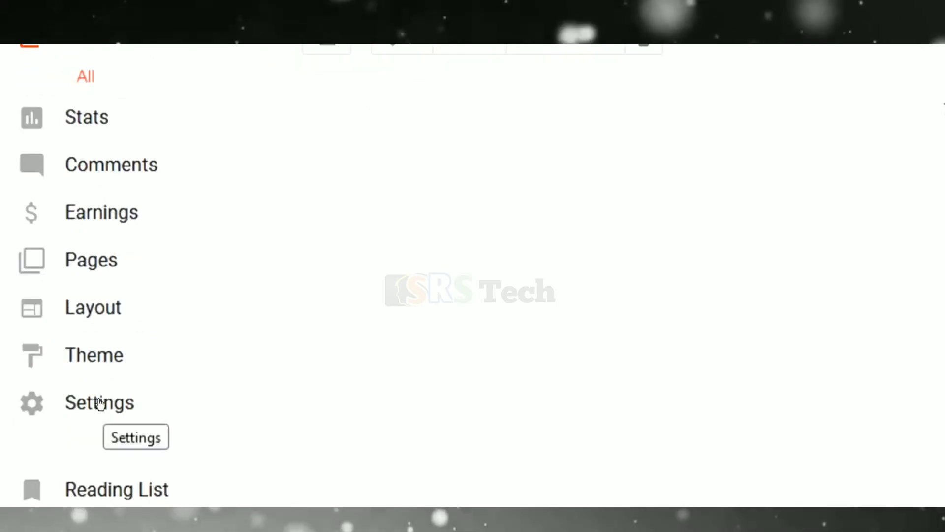
{"action": "scroll", "coordinate": [105, 399], "scroll_direction": "down", "scroll_amount": 2}
{"action": "scroll", "coordinate": [113, 143], "scroll_direction": "up", "scroll_amount": 3}
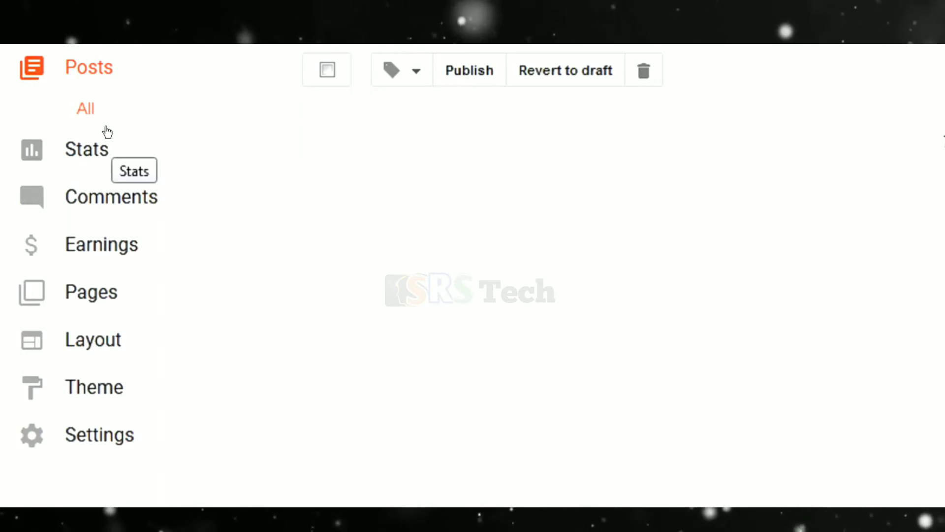
{"action": "scroll", "coordinate": [107, 132], "scroll_direction": "up", "scroll_amount": 2}
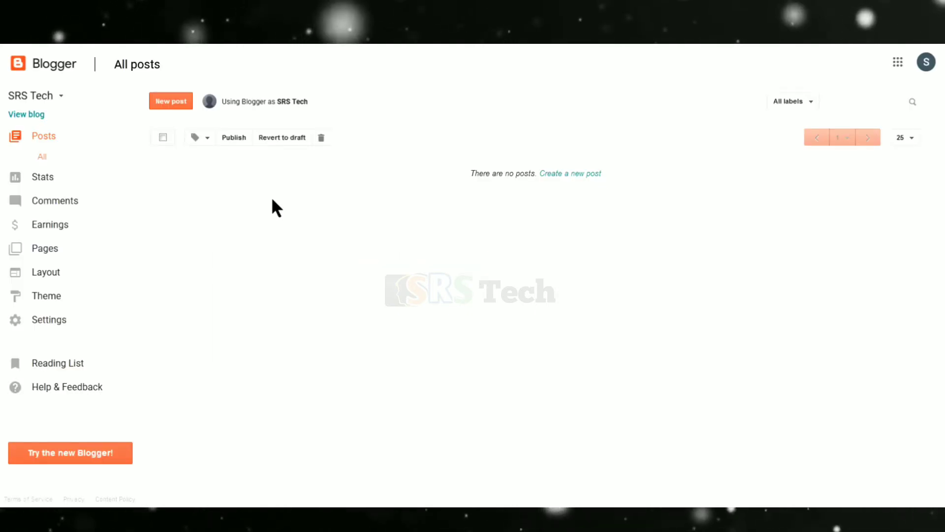
{"action": "left_click", "coordinate": [41, 182]}
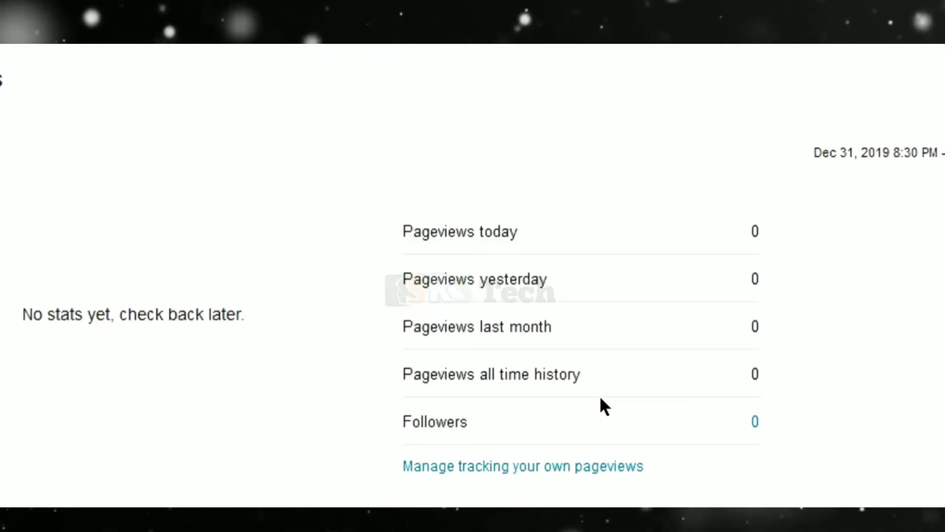
{"action": "scroll", "coordinate": [689, 417], "scroll_direction": "down", "scroll_amount": 1}
{"action": "scroll", "coordinate": [701, 394], "scroll_direction": "down", "scroll_amount": 2}
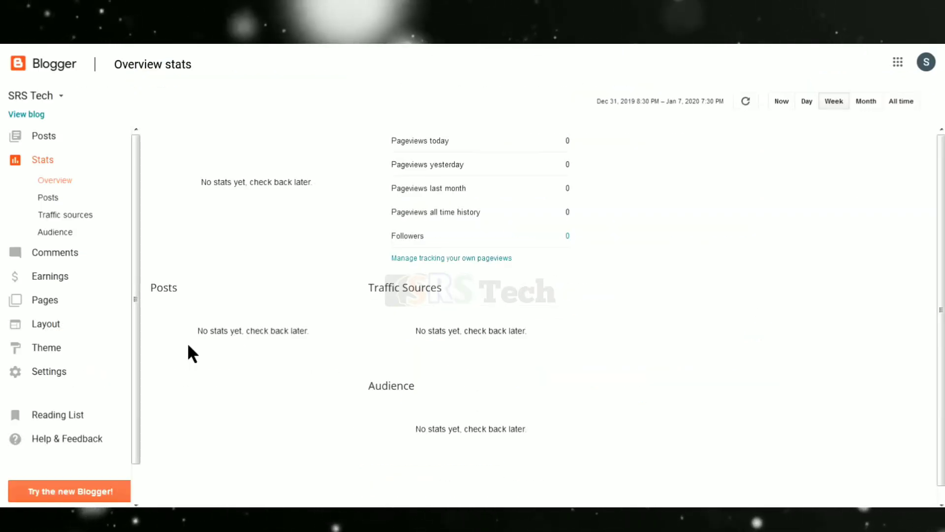
- View the blog's comments, earnings and pages sections, and examine the gadgets in its layout down to the footer
{"action": "left_click", "coordinate": [55, 253]}
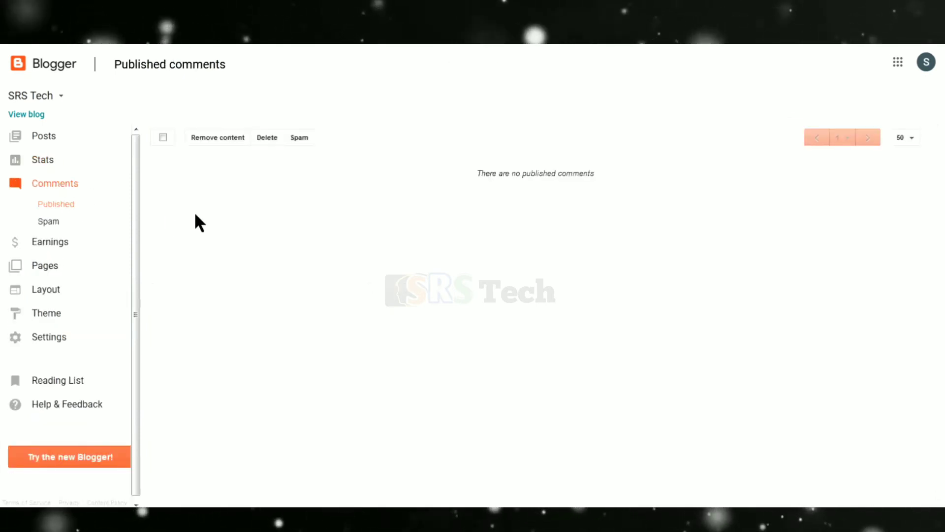
{"action": "left_click", "coordinate": [52, 248]}
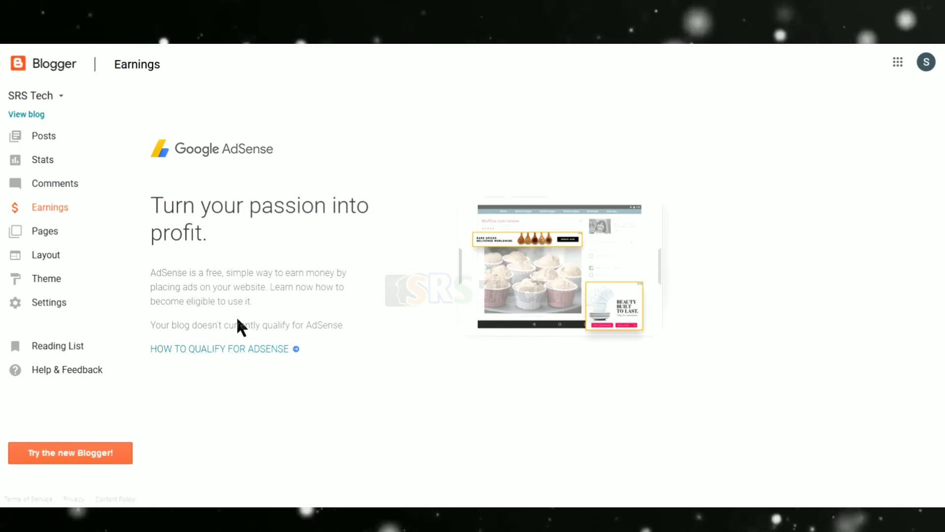
{"action": "left_click", "coordinate": [51, 232]}
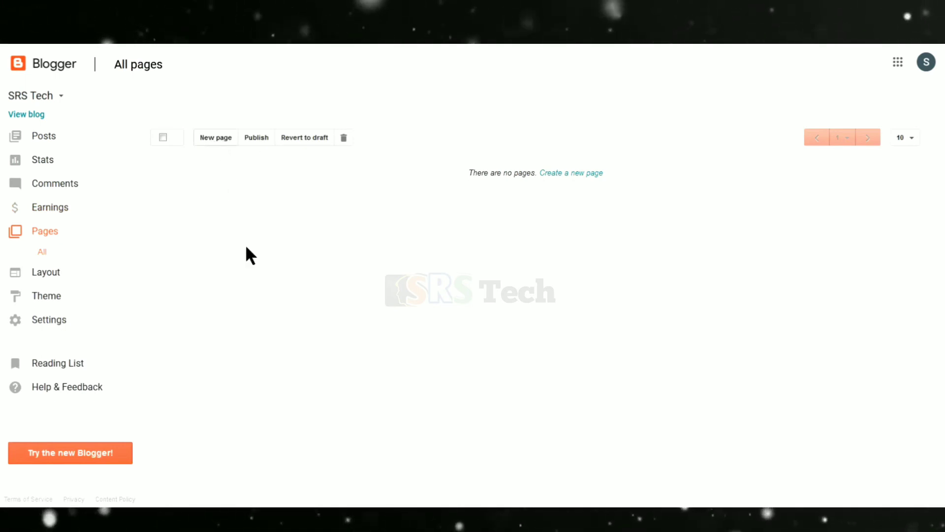
{"action": "left_click", "coordinate": [47, 277]}
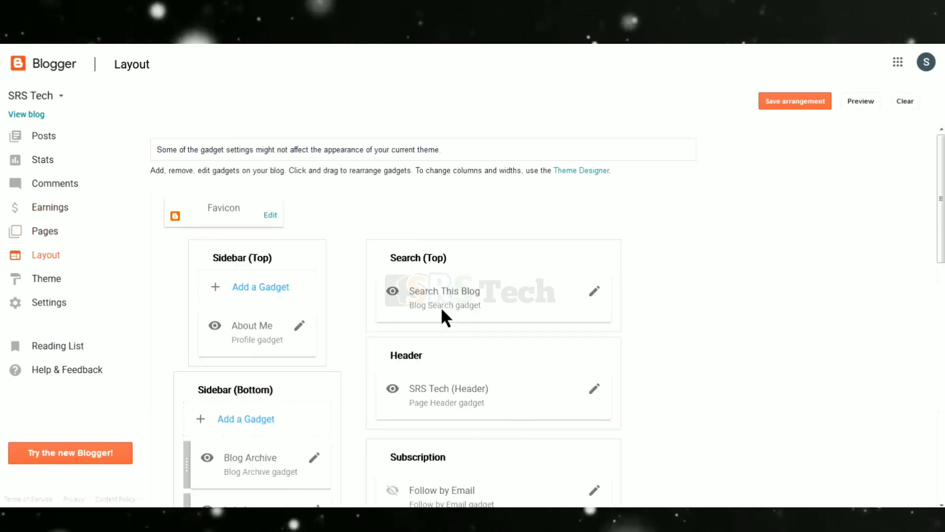
{"action": "scroll", "coordinate": [680, 295], "scroll_direction": "down", "scroll_amount": 15}
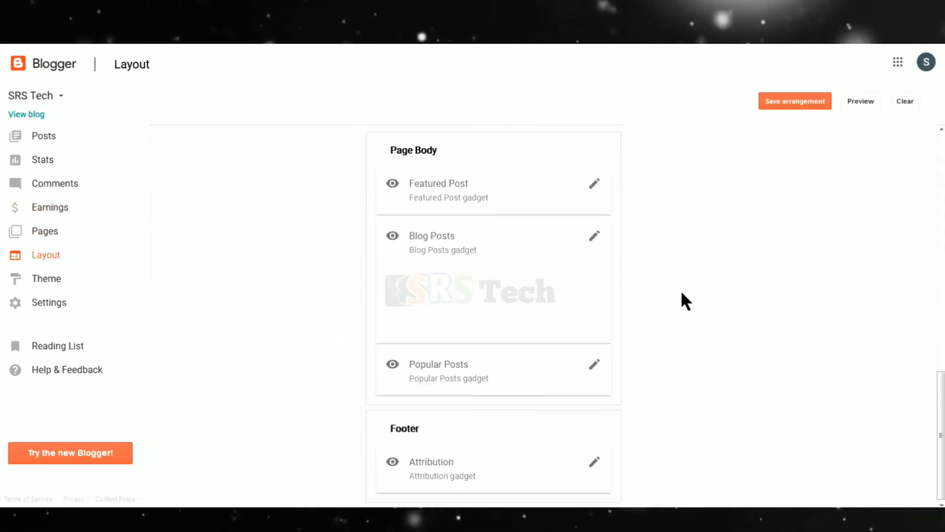
- Examine the blog's theme previews and the available theme gallery, and view its basic settings
{"action": "left_click", "coordinate": [74, 281]}
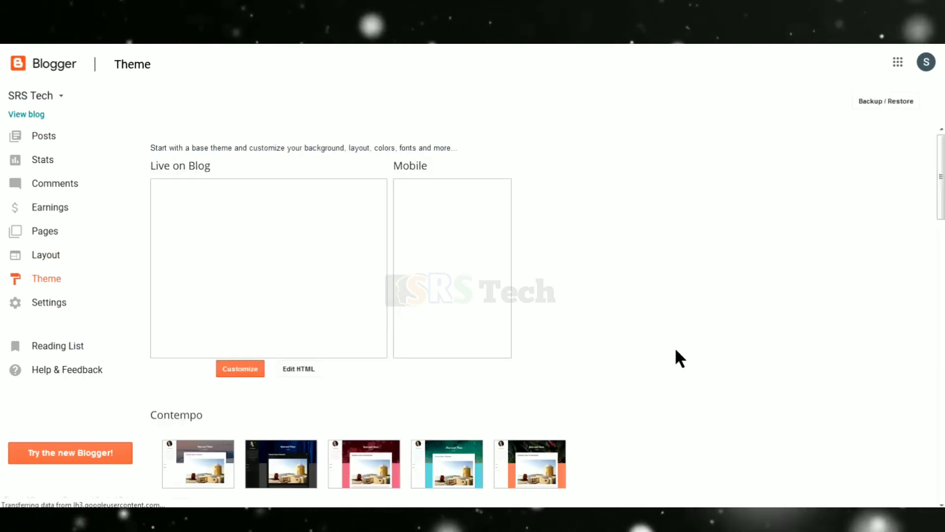
{"action": "scroll", "coordinate": [597, 401], "scroll_direction": "down", "scroll_amount": 11}
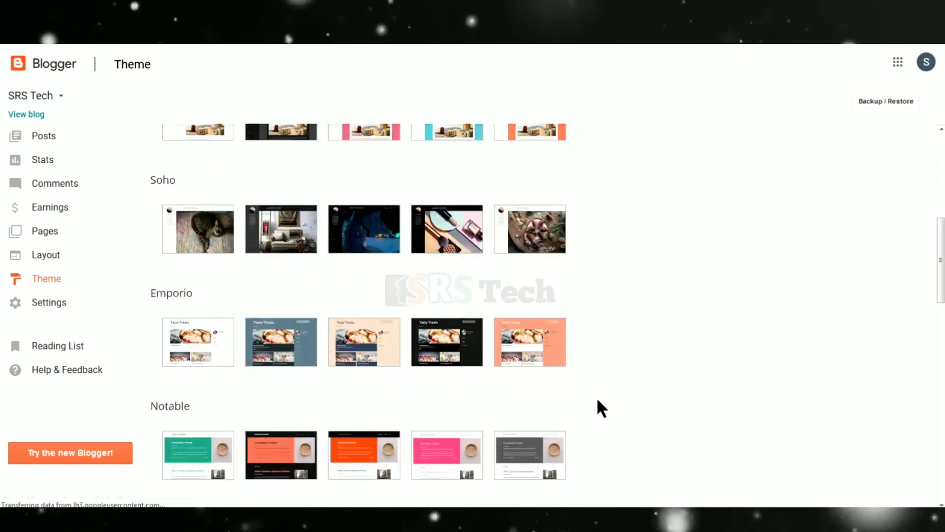
{"action": "scroll", "coordinate": [597, 401], "scroll_direction": "up", "scroll_amount": 4}
{"action": "scroll", "coordinate": [597, 400], "scroll_direction": "up", "scroll_amount": 7}
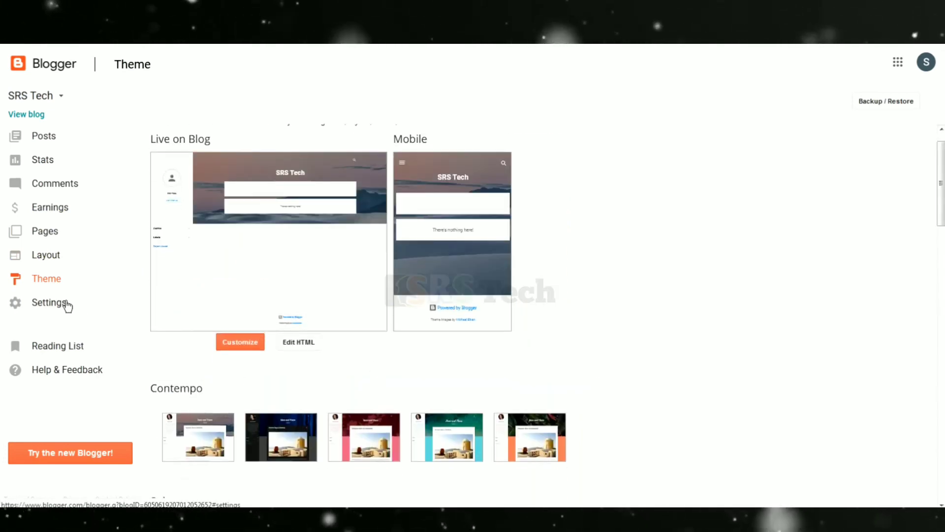
{"action": "left_click", "coordinate": [49, 303]}
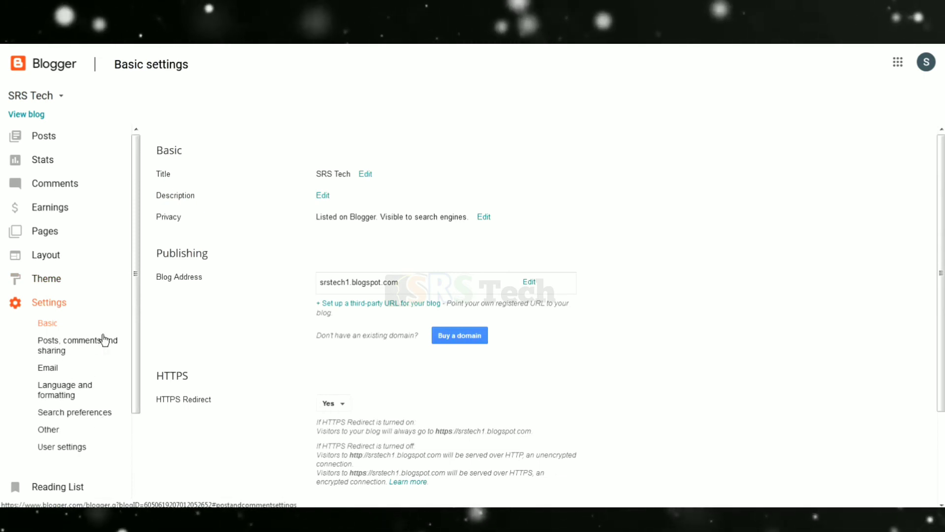
- Return to the blog's list of all posts and check the list of blogs owned by the account
{"action": "left_click", "coordinate": [42, 138]}
{"action": "left_click", "coordinate": [56, 97]}
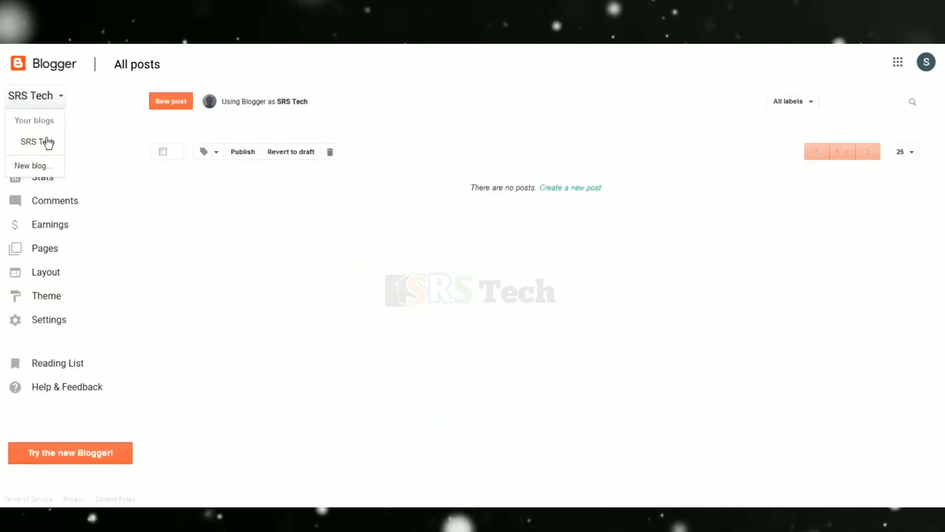
{"action": "left_click", "coordinate": [48, 101]}
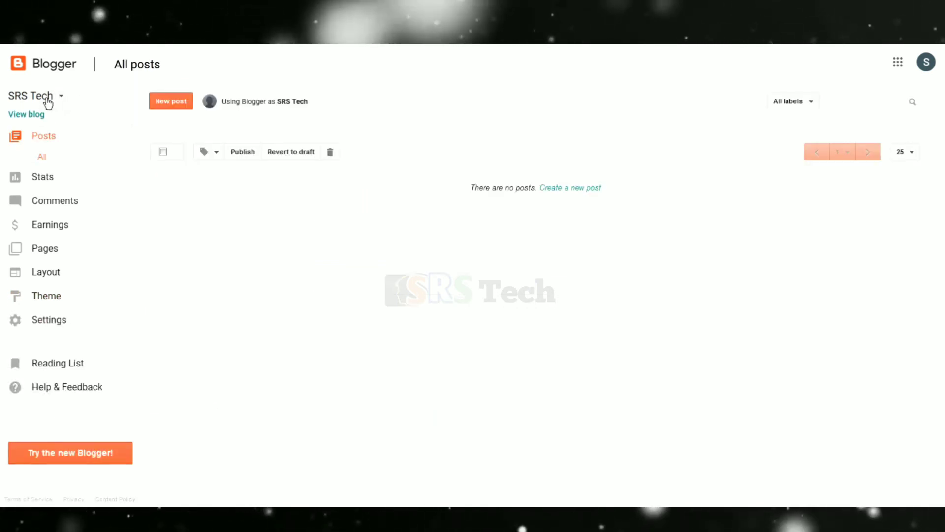